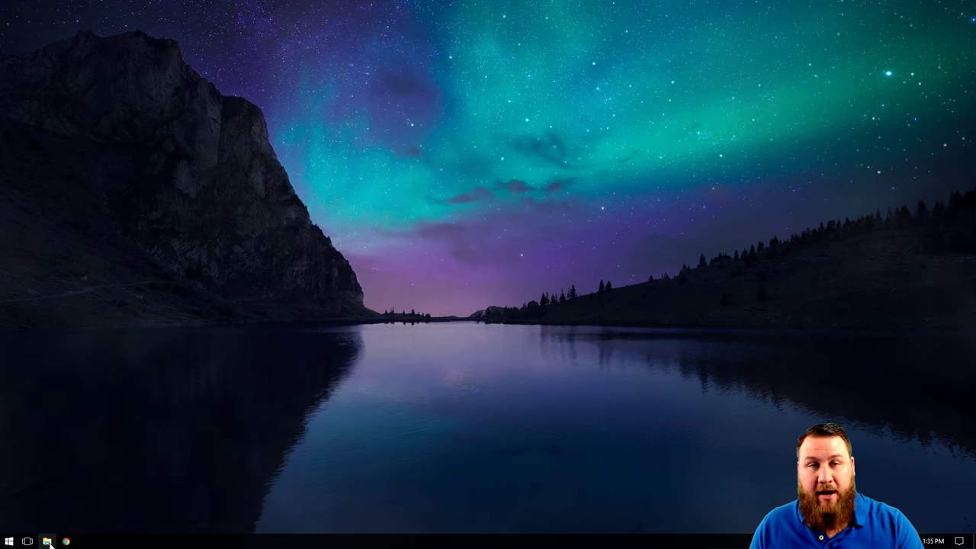
- Open File Explorer and browse the connected S8 phone's Card storage down to the Camera folder inside DCIM
click(47, 541)
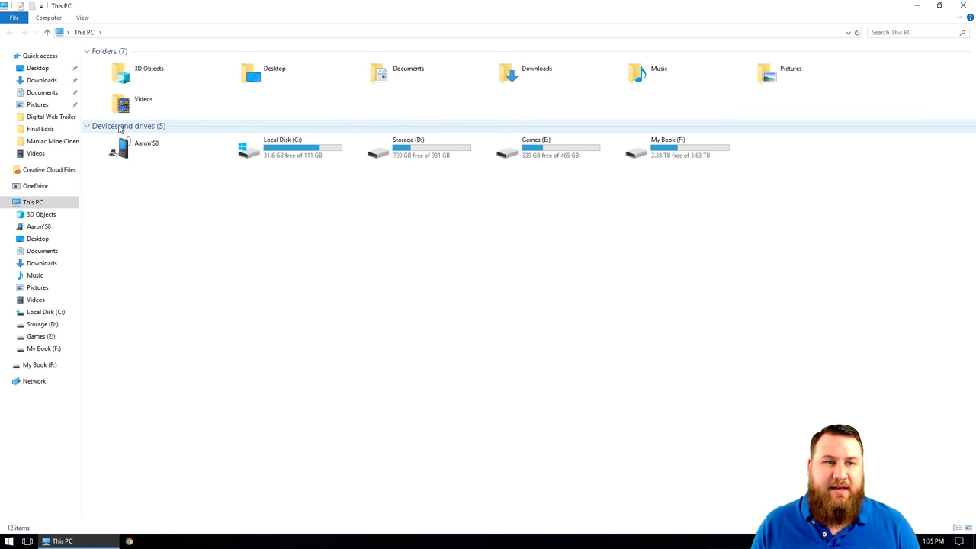
double_click(148, 154)
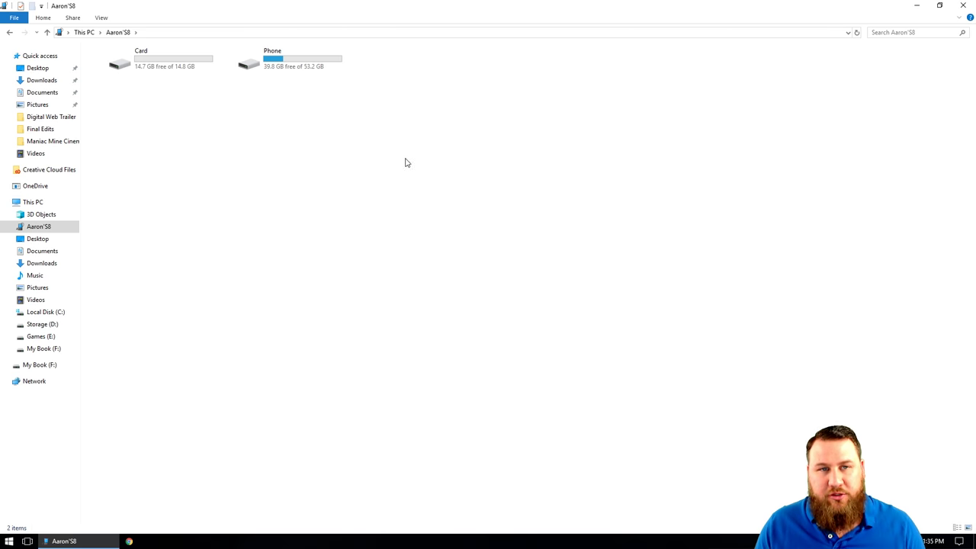
drag(404, 161, 248, 60)
click(424, 292)
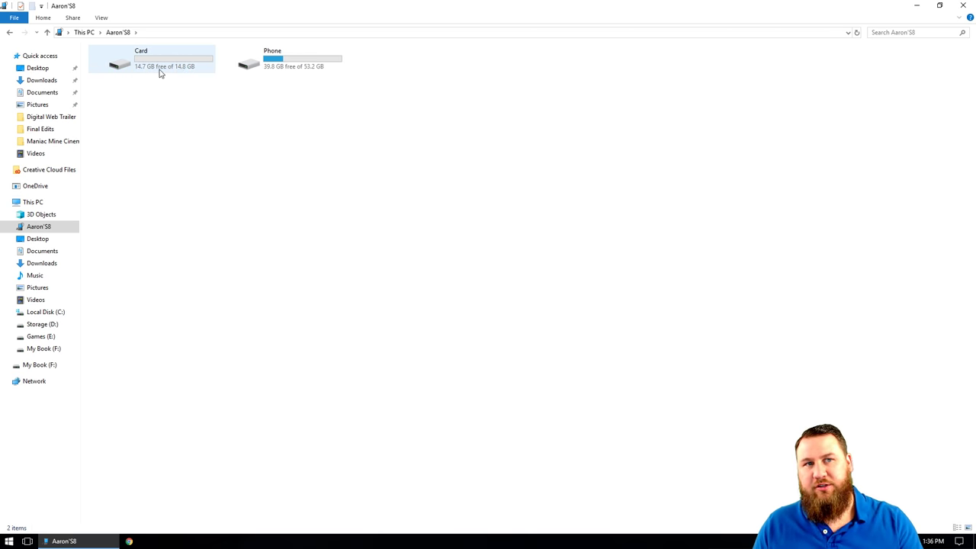
double_click(150, 65)
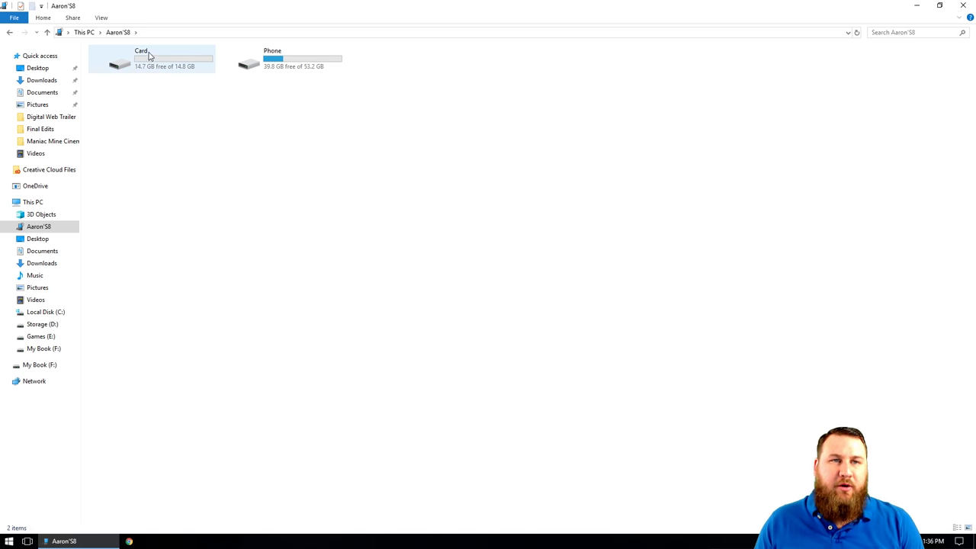
double_click(308, 61)
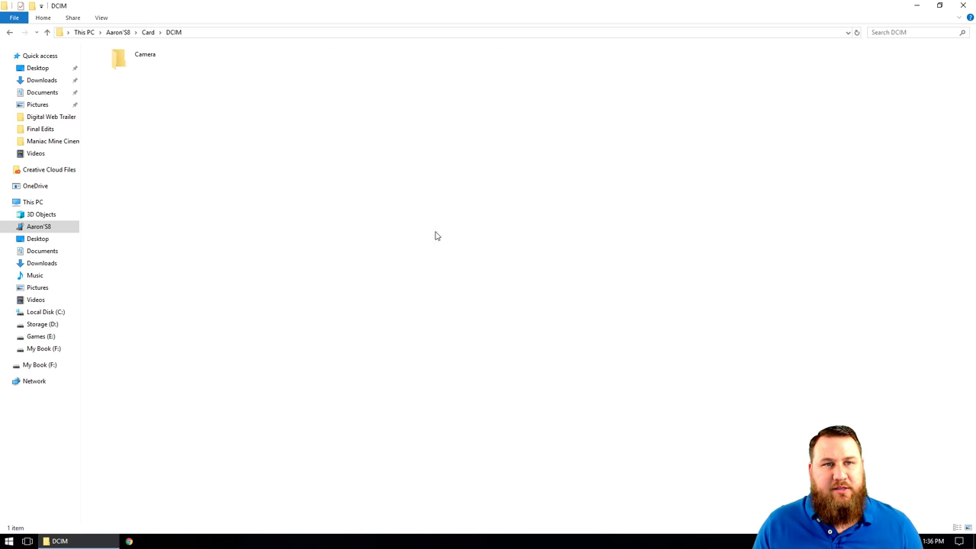
double_click(136, 58)
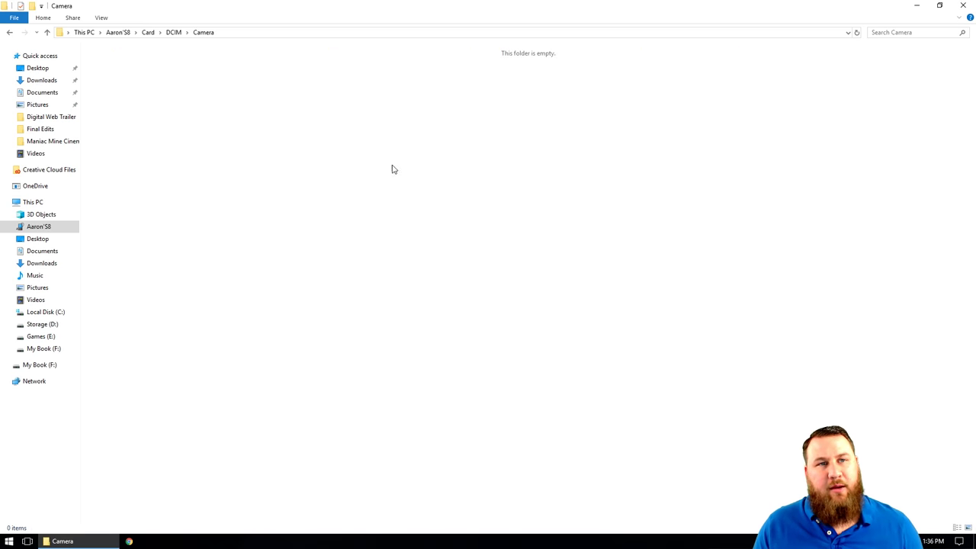
- Open the computer's Pictures folder and select the HDD1 and HDD2 images together with the Lightroom folder
click(32, 104)
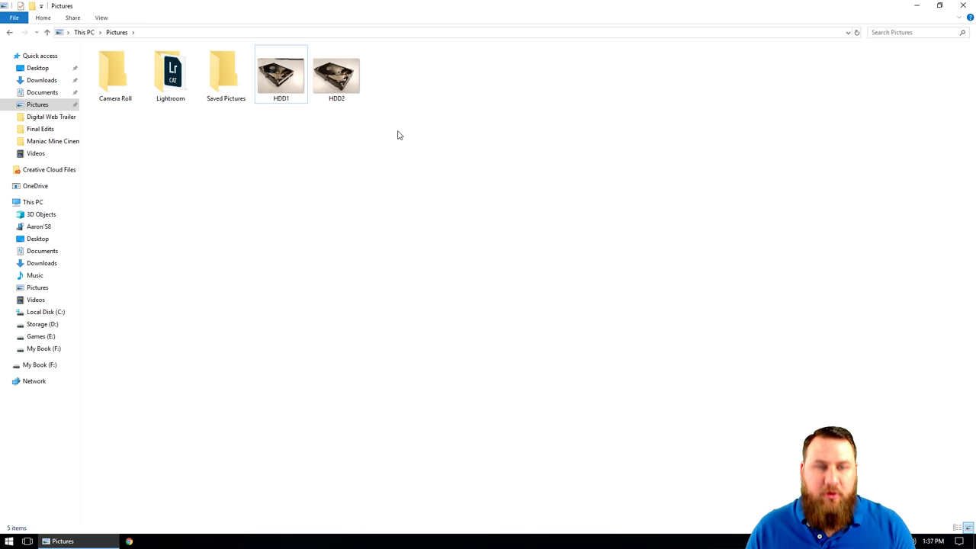
drag(434, 149, 299, 96)
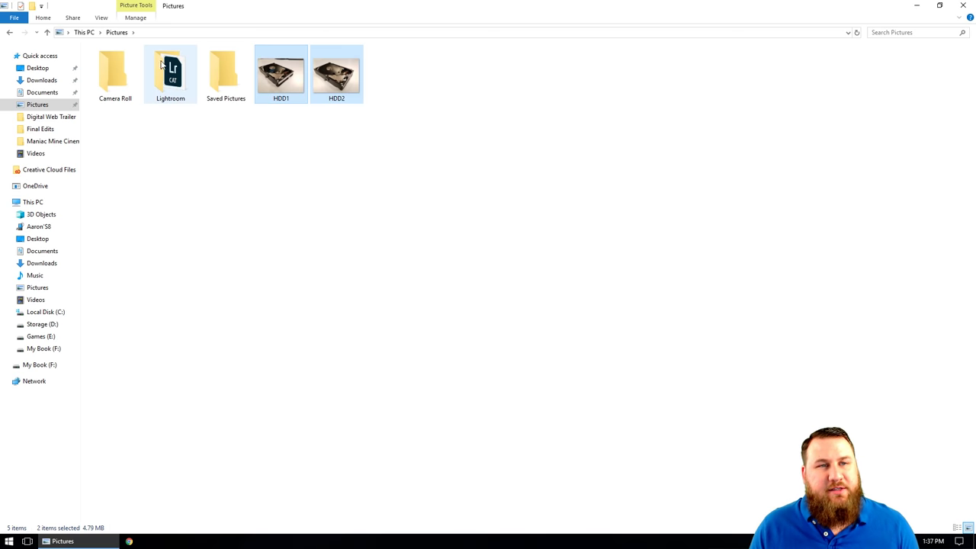
ctrl+click(162, 66)
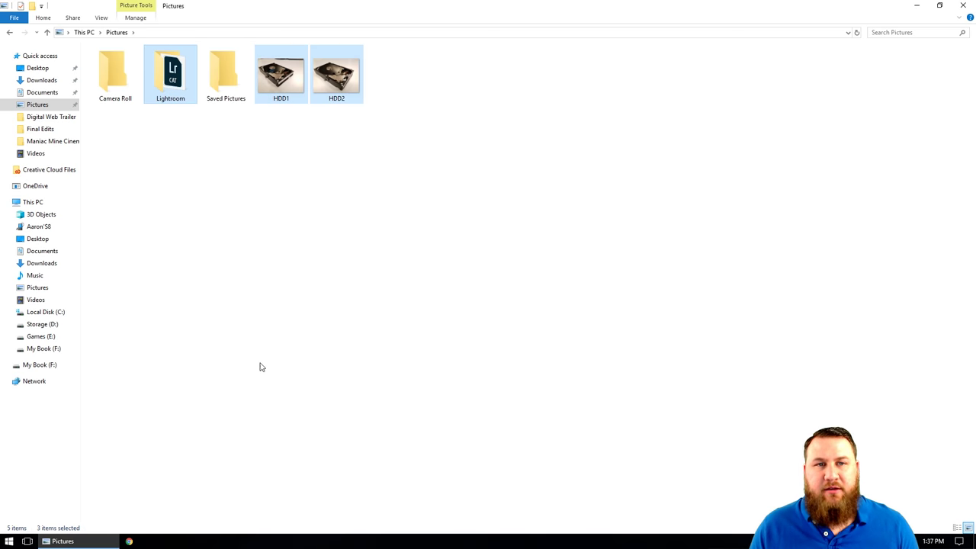
click(457, 293)
drag(551, 336, 287, 76)
click(424, 211)
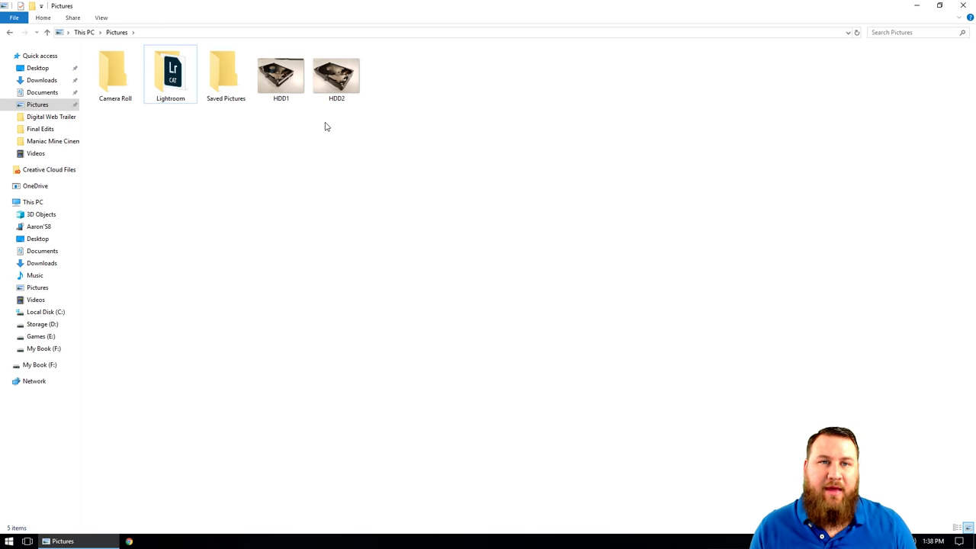
key(ctrl+a)
click(286, 202)
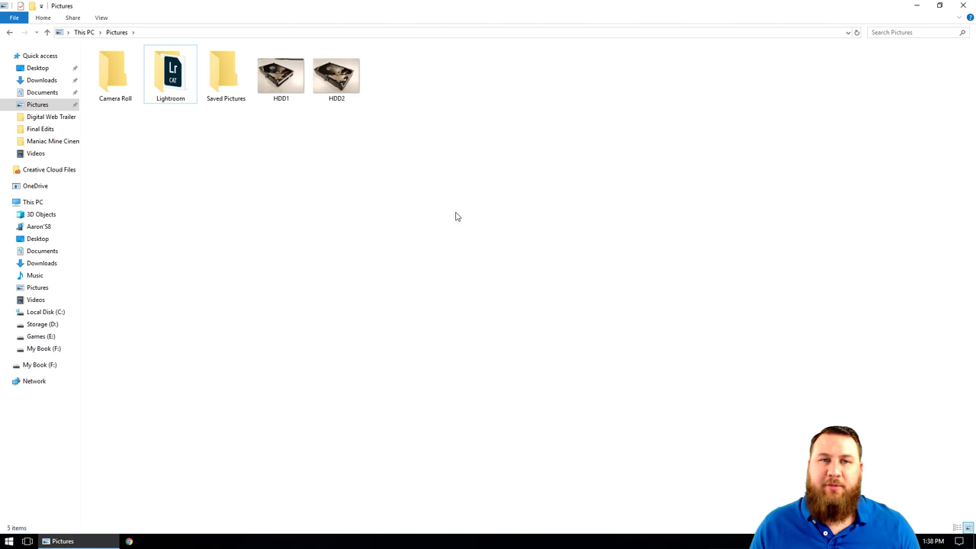
drag(458, 215, 278, 72)
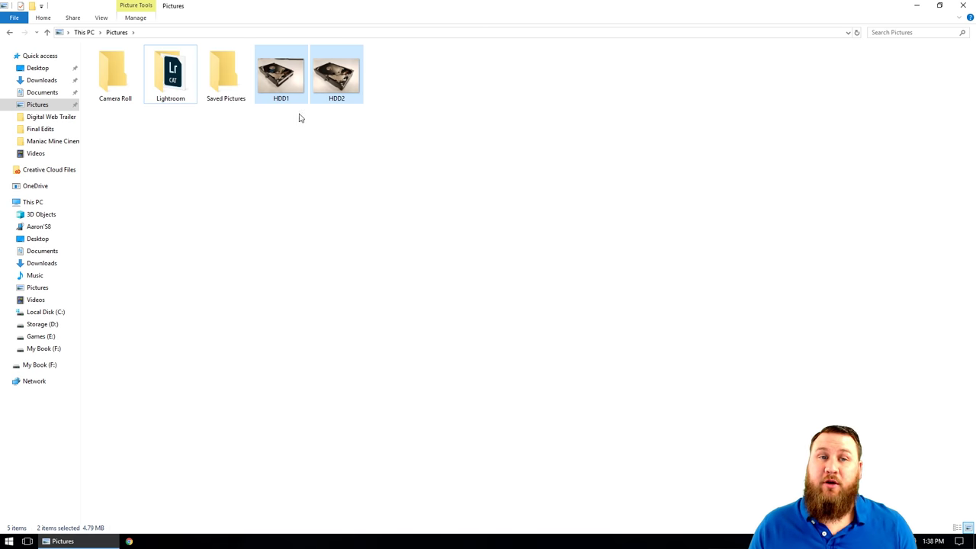
right_click(283, 80)
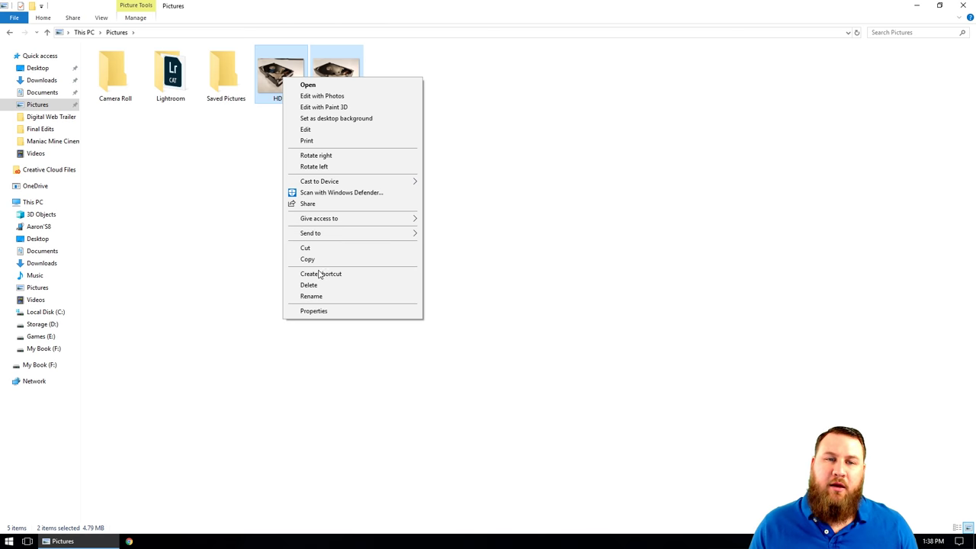
click(560, 201)
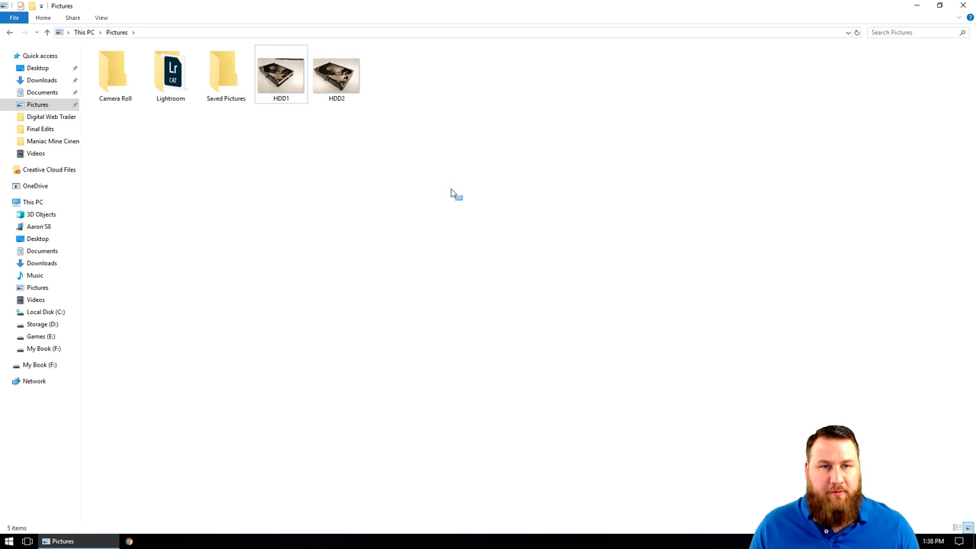
drag(450, 194, 282, 47)
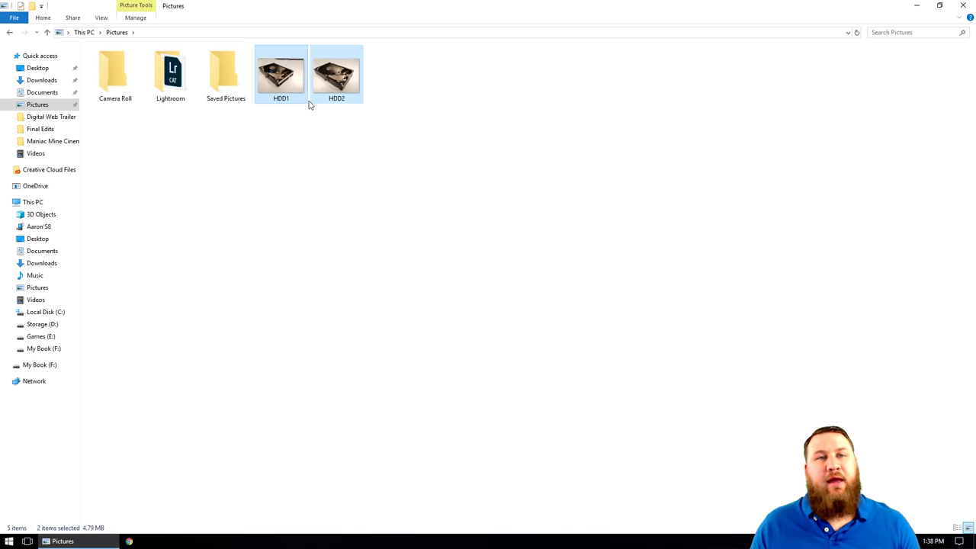
mouse_move(305, 90)
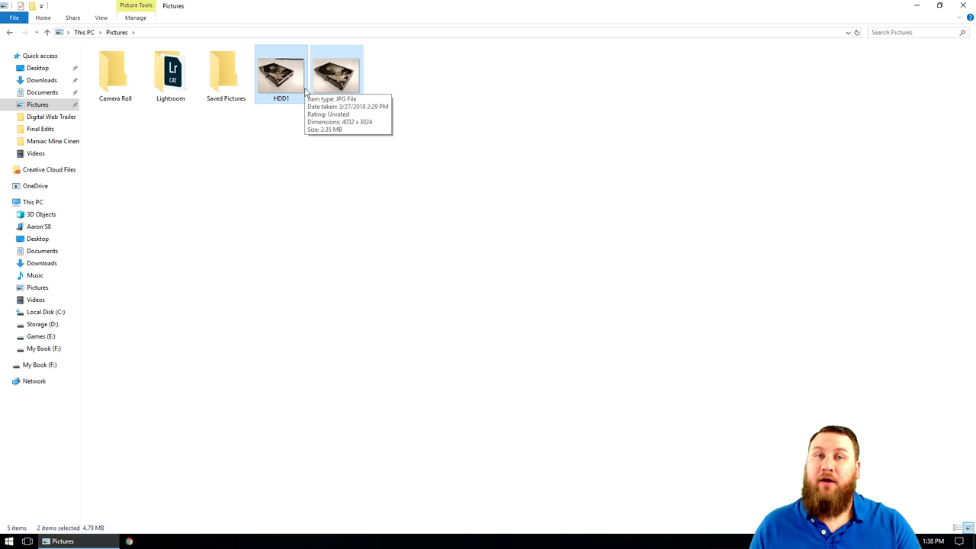
right_click(289, 91)
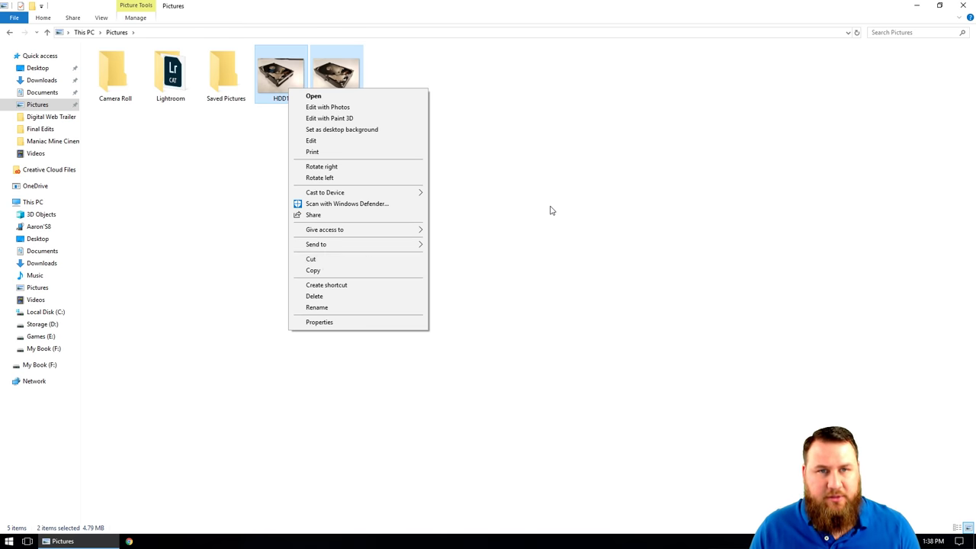
click(353, 117)
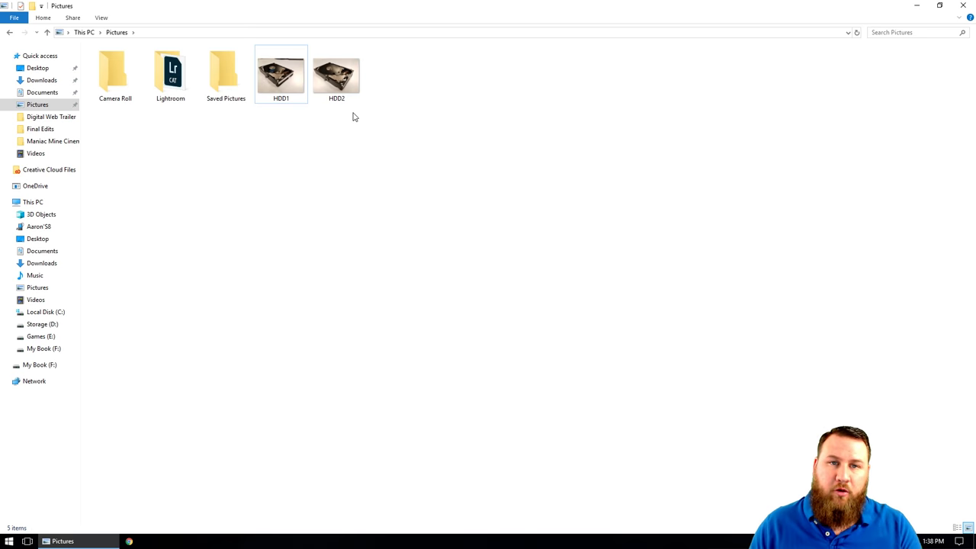
- Copy the HDD1 and HDD2 images from Pictures into the Camera folder under DCIM on the S8 phone's Card storage
drag(424, 195, 279, 68)
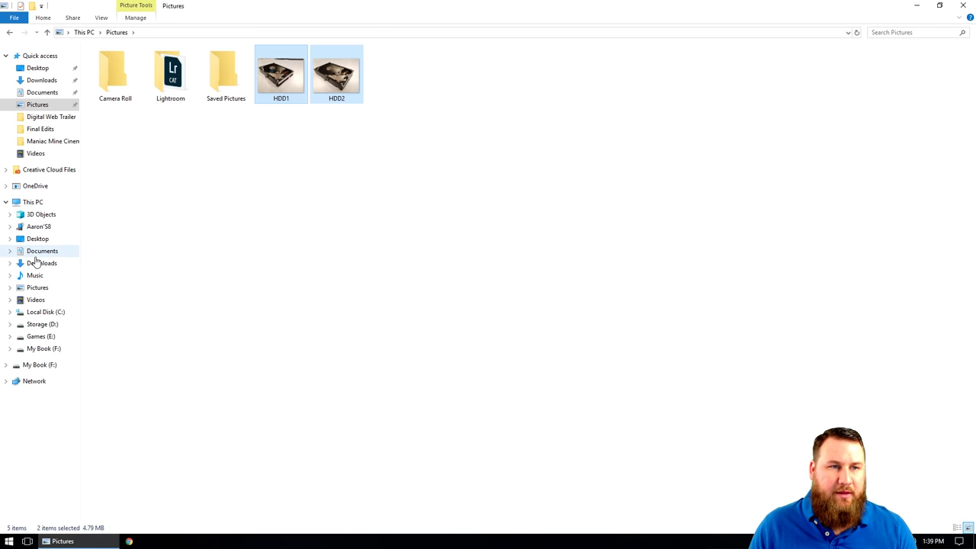
click(32, 226)
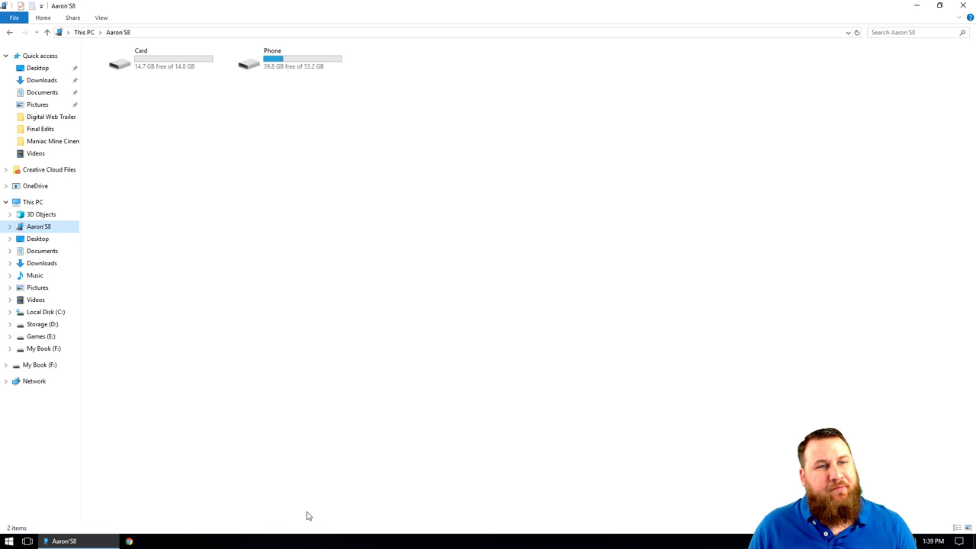
double_click(159, 61)
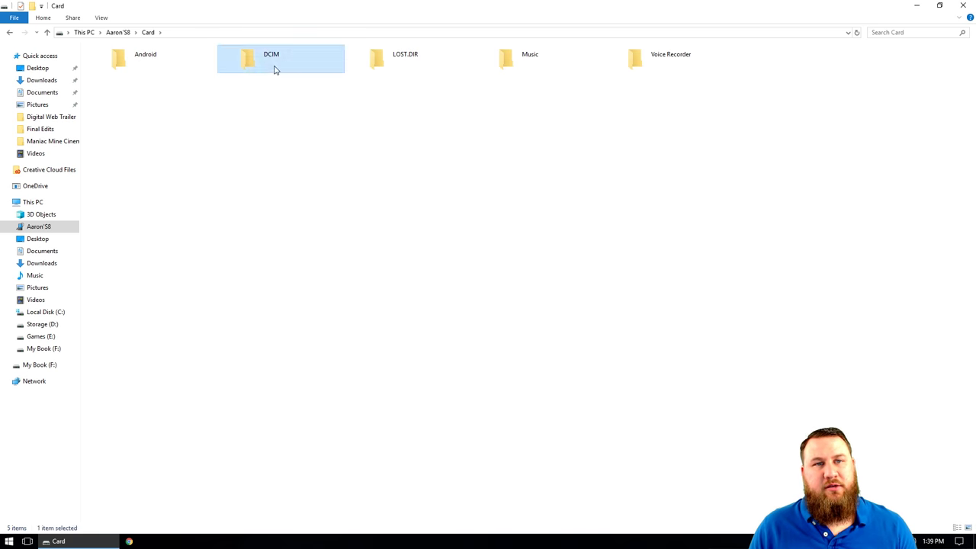
double_click(276, 70)
click(154, 68)
double_click(154, 67)
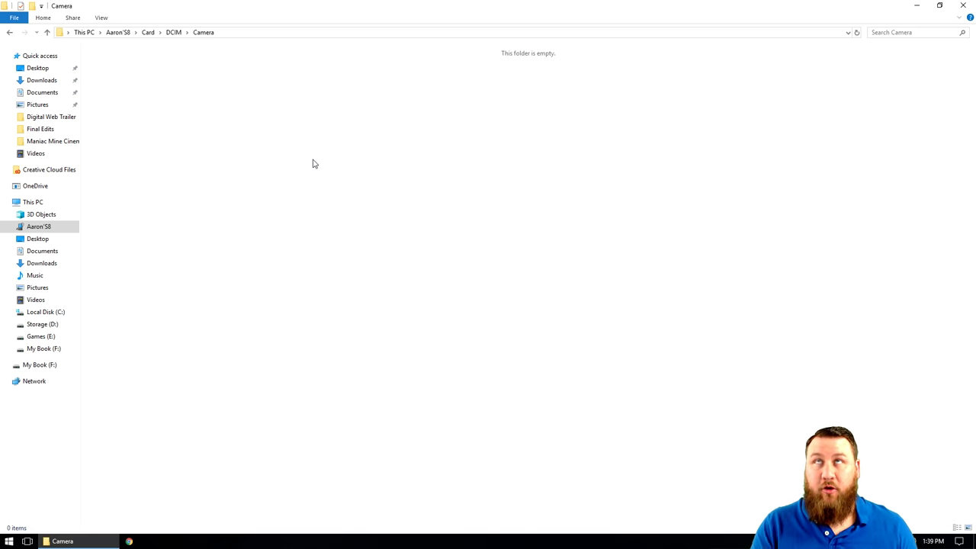
key(ctrl+v)
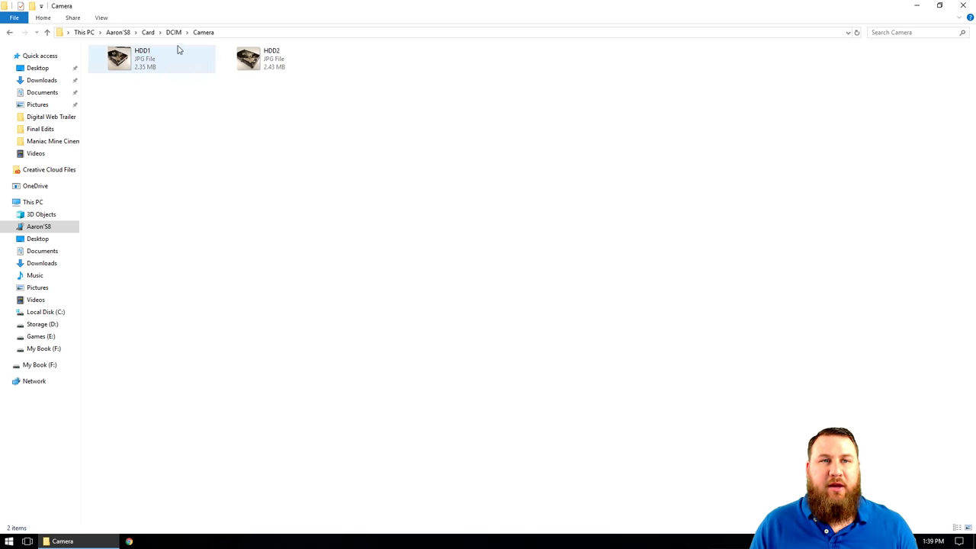
- Dismiss the paste options in the phone's Camera folder and close the File Explorer window
right_click(329, 130)
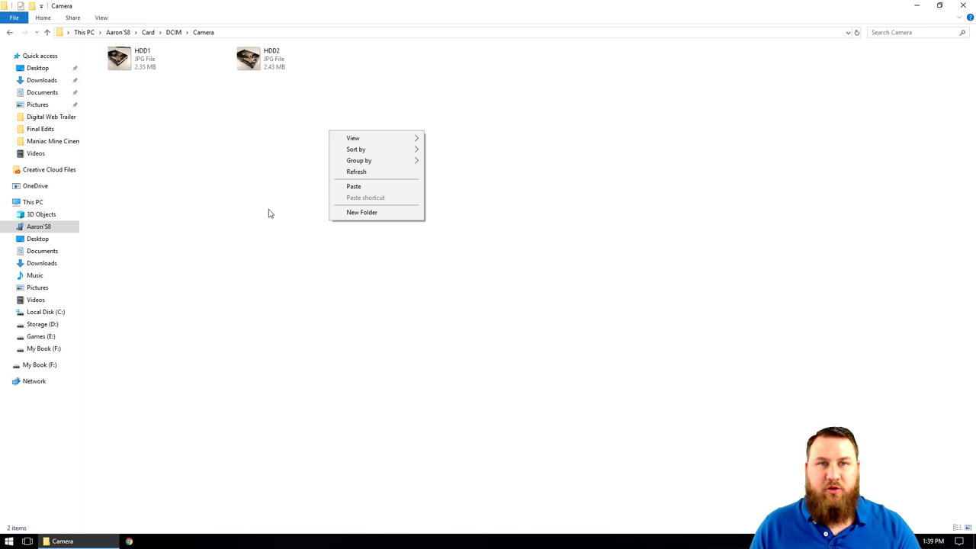
click(234, 153)
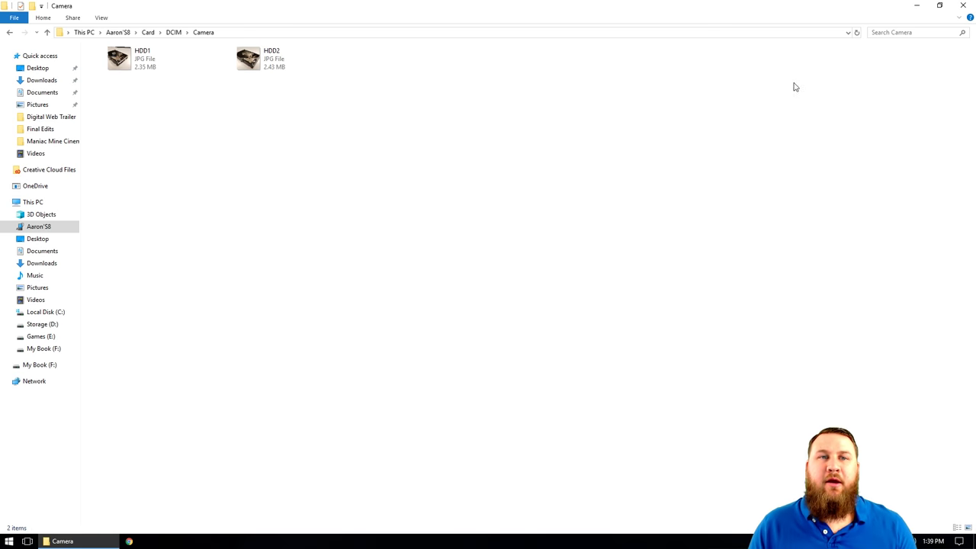
click(962, 9)
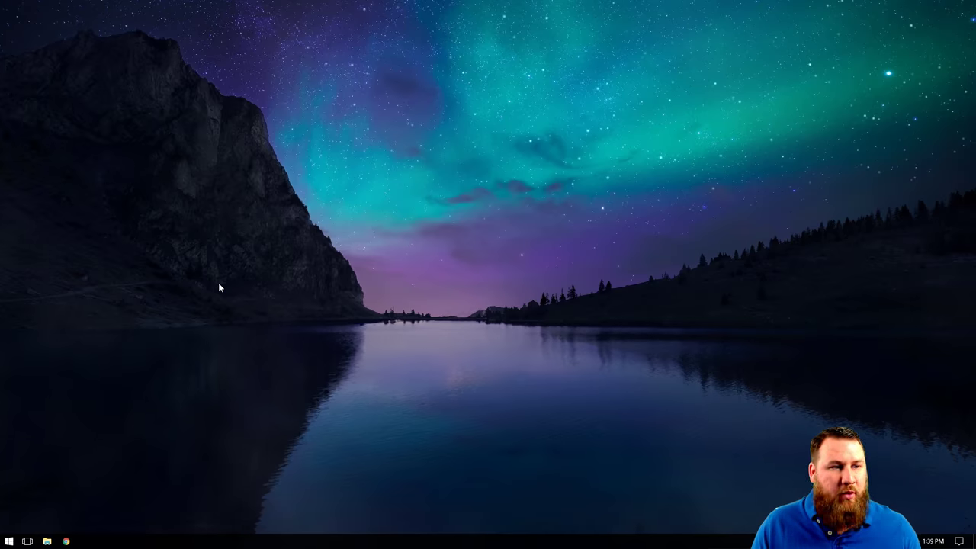